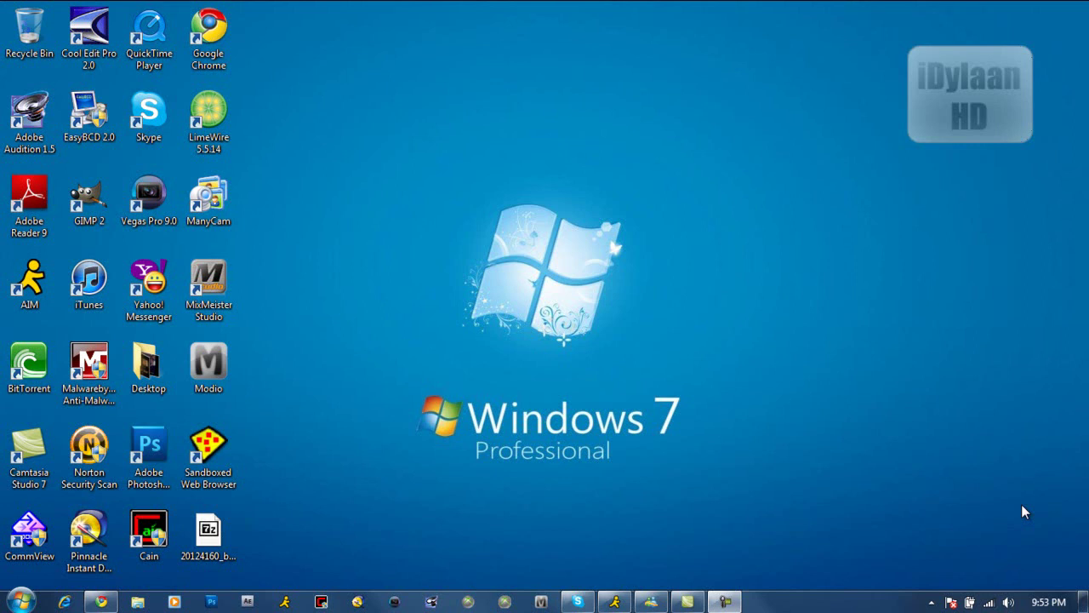
Bring Chrome forward and open the November 2010 Dashboard YouTube video from the Hack Forums thread
{"action": "left_click", "coordinate": [101, 601]}
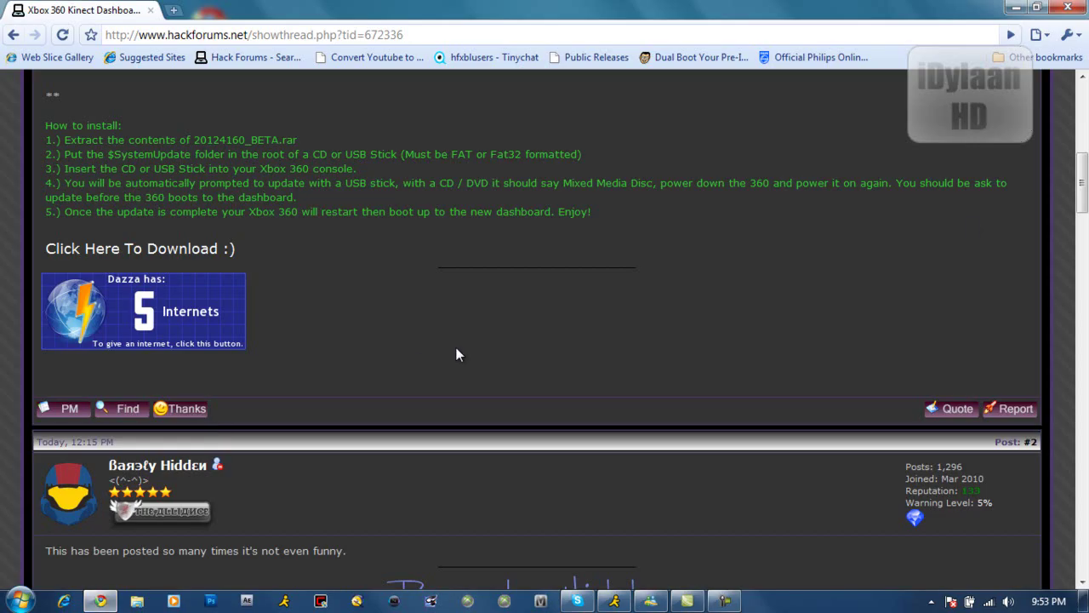
{"action": "mouse_move", "coordinate": [1082, 183]}
{"action": "left_mouse_down"}
{"action": "mouse_move", "coordinate": [1083, 106]}
{"action": "mouse_move", "coordinate": [1084, 193]}
{"action": "mouse_move", "coordinate": [1084, 180]}
{"action": "left_mouse_up"}
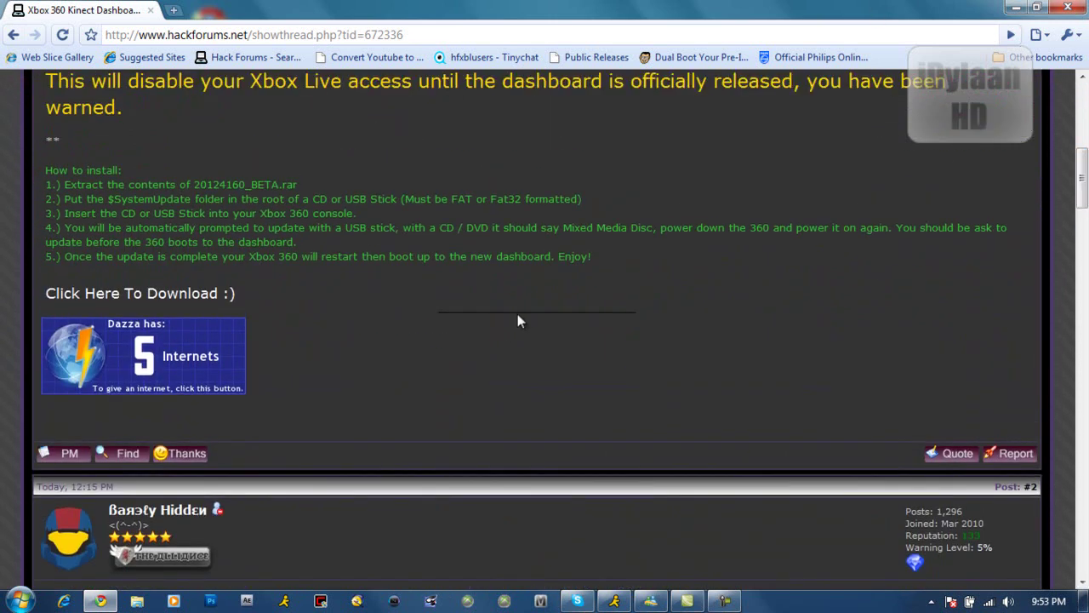
{"action": "scroll", "coordinate": [511, 315], "scroll_direction": "up", "scroll_amount": 2}
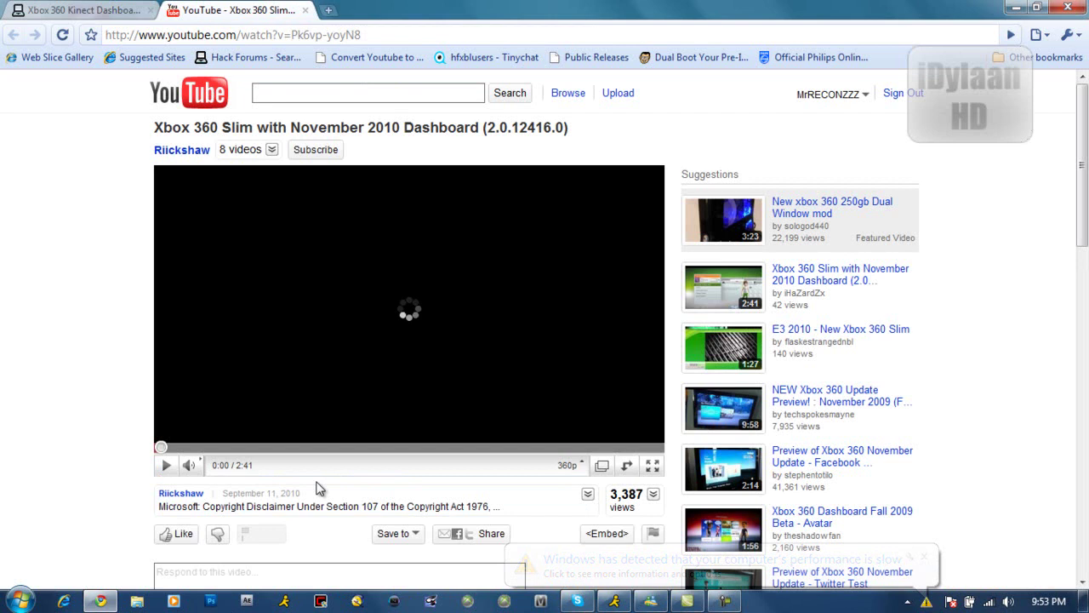
Expand the description, skip to about 0:32 and then 1:07, then close the YouTube tab
{"action": "left_click", "coordinate": [354, 521]}
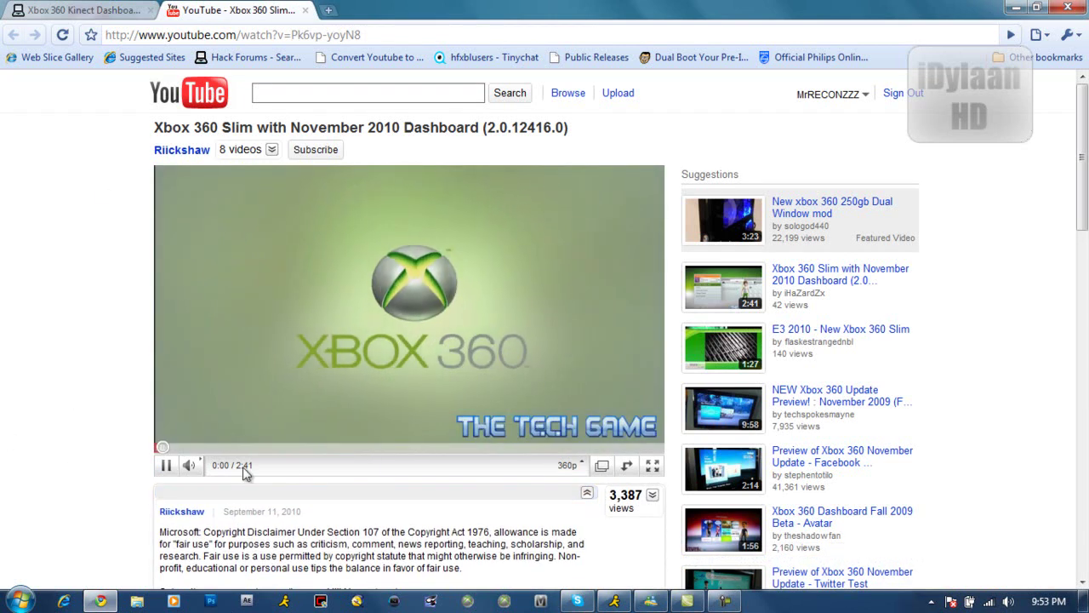
{"action": "left_click", "coordinate": [261, 447]}
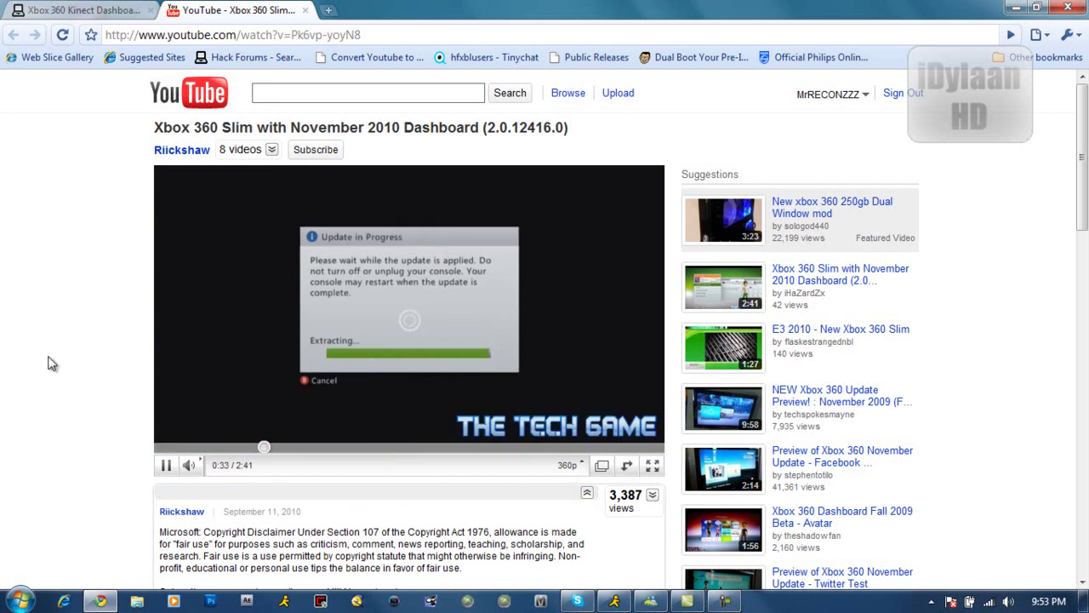
{"action": "left_click", "coordinate": [369, 447]}
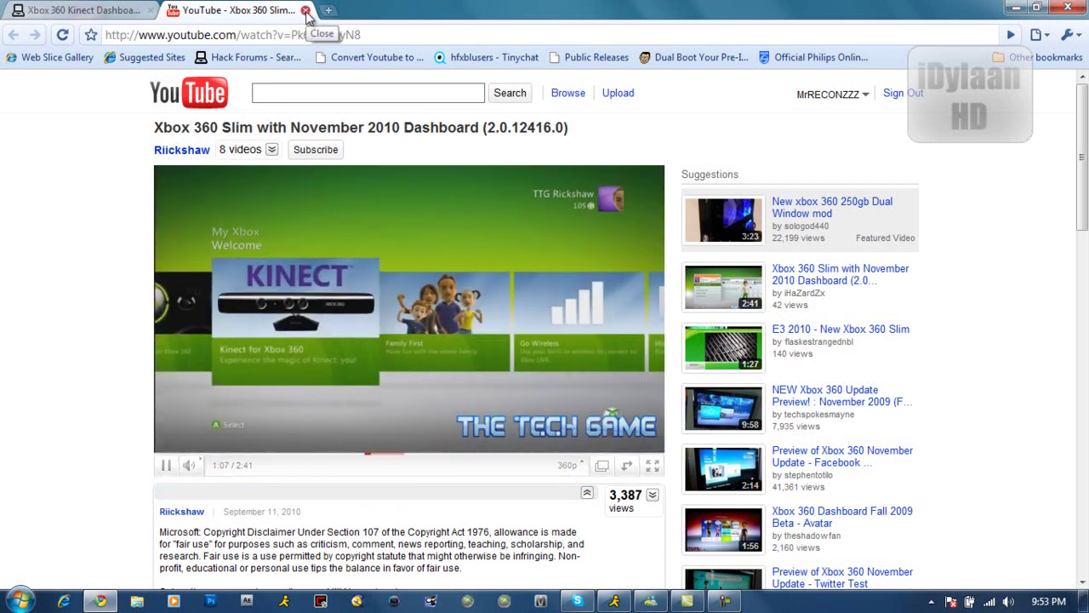
{"action": "left_click", "coordinate": [305, 10]}
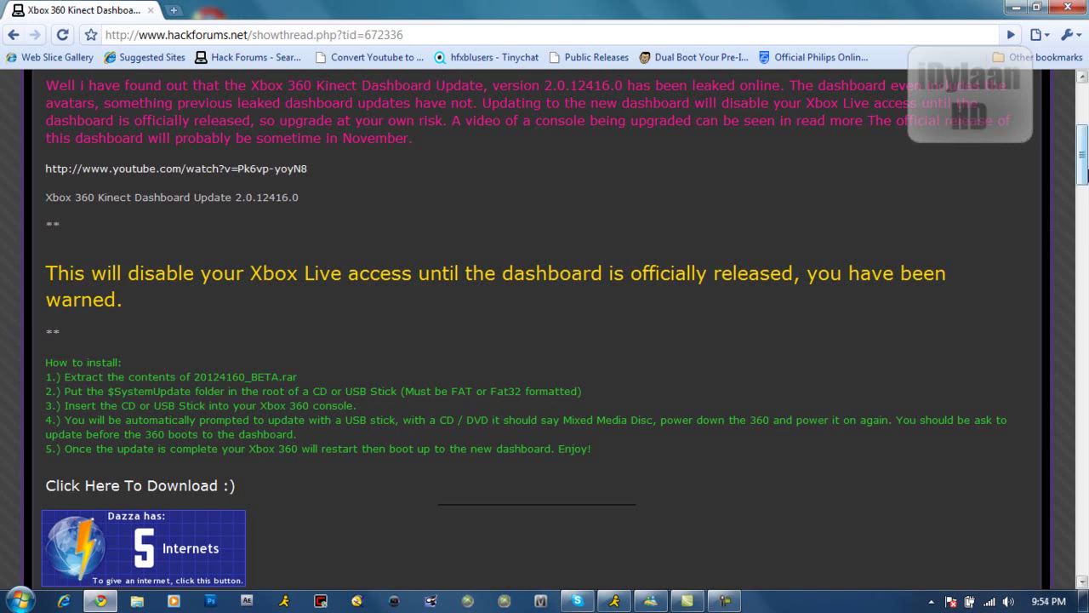
Highlight the yellow Xbox Live warning sentence in the thread, then clear the highlight
{"action": "left_click_drag", "start_coordinate": [151, 291], "coordinate": [44, 272]}
{"action": "left_click", "coordinate": [269, 295]}
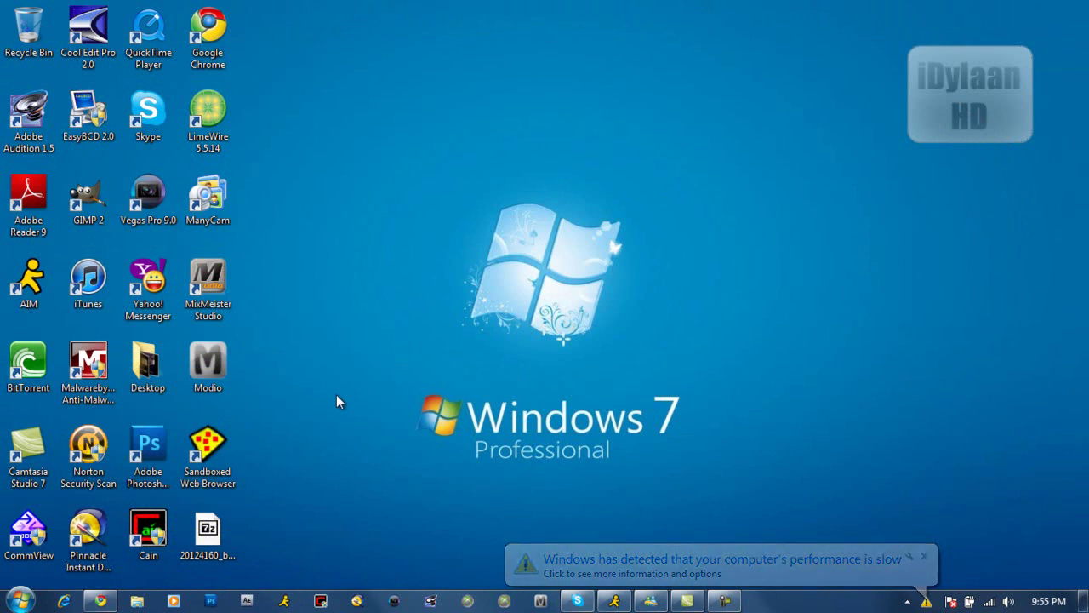
Extract the 20124160_beta archive with 7-Zip into a 20124160_beta folder on the desktop
{"action": "left_click", "coordinate": [217, 563]}
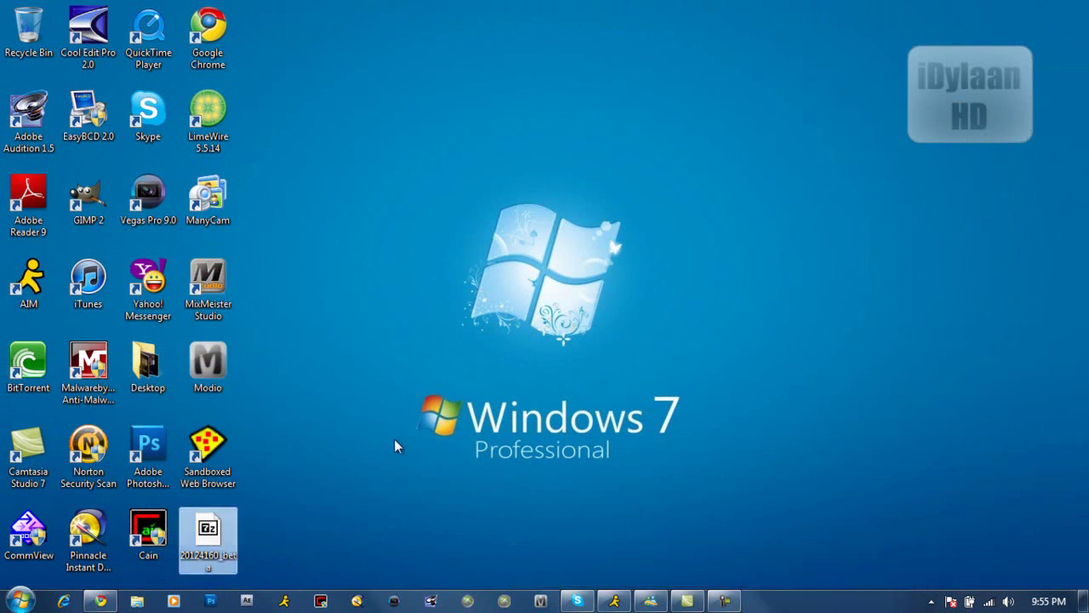
{"action": "right_click", "coordinate": [195, 558]}
{"action": "left_click", "coordinate": [513, 327]}
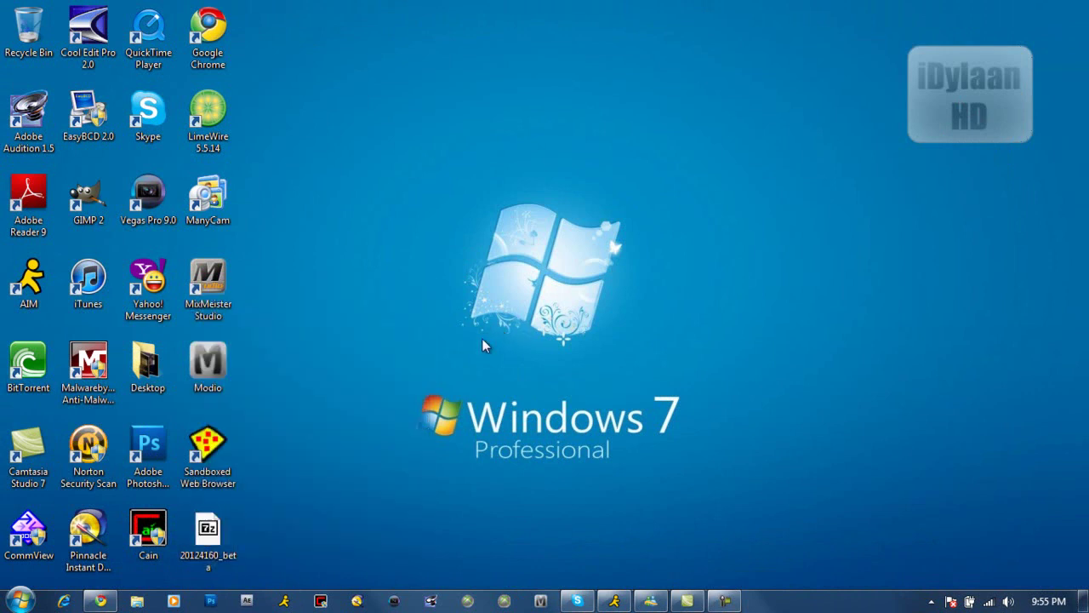
{"action": "right_click", "coordinate": [212, 559]}
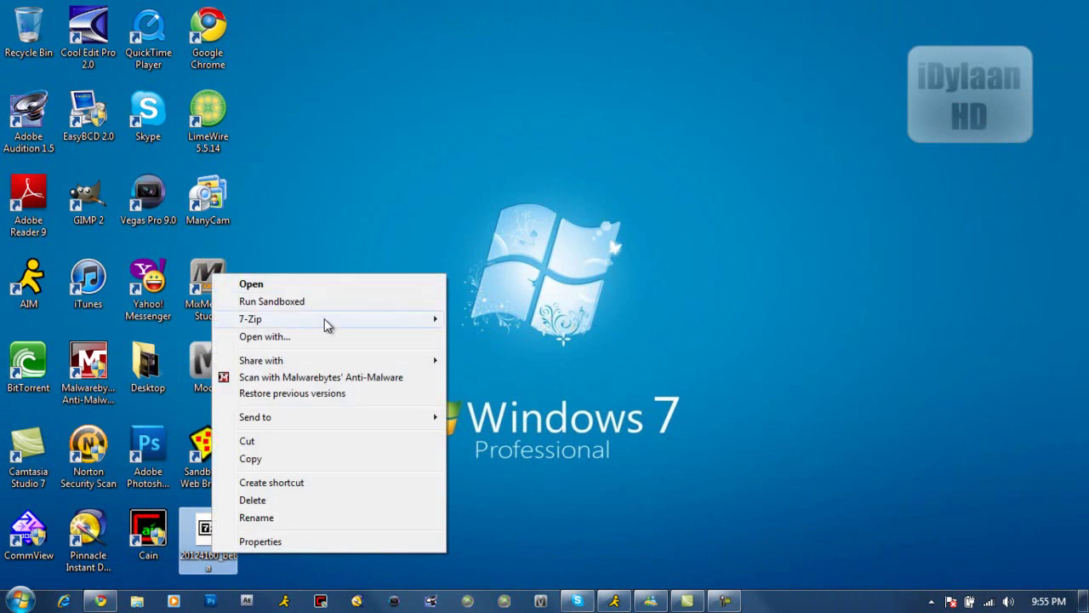
{"action": "mouse_move", "coordinate": [324, 318]}
{"action": "left_click", "coordinate": [508, 371]}
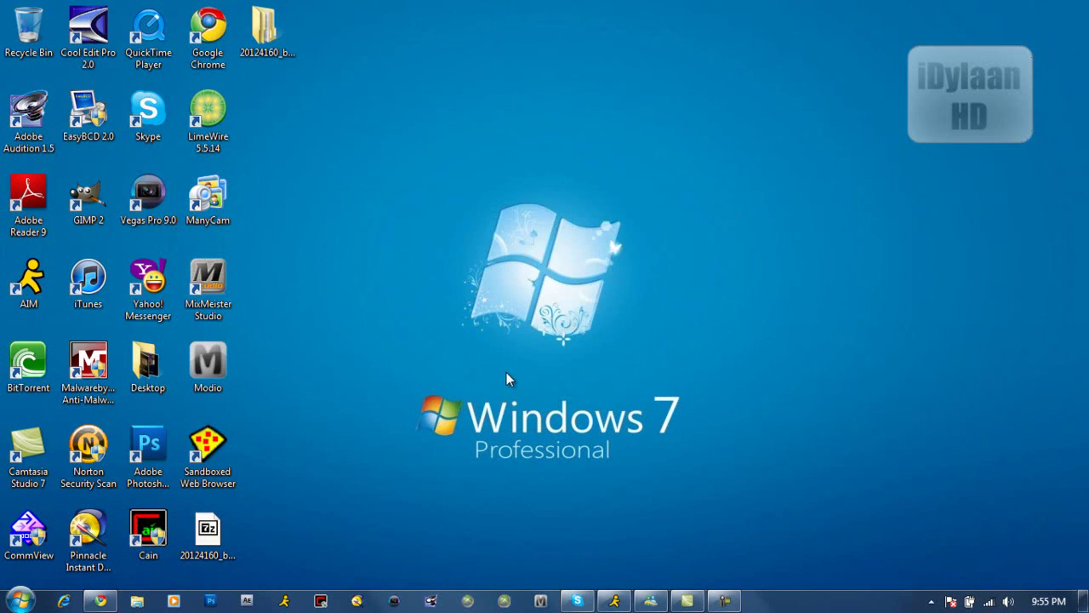
Open and minimize the extracted 20124160_beta folder, then open Removable Disk (F:) from Computer
{"action": "double_click", "coordinate": [263, 30]}
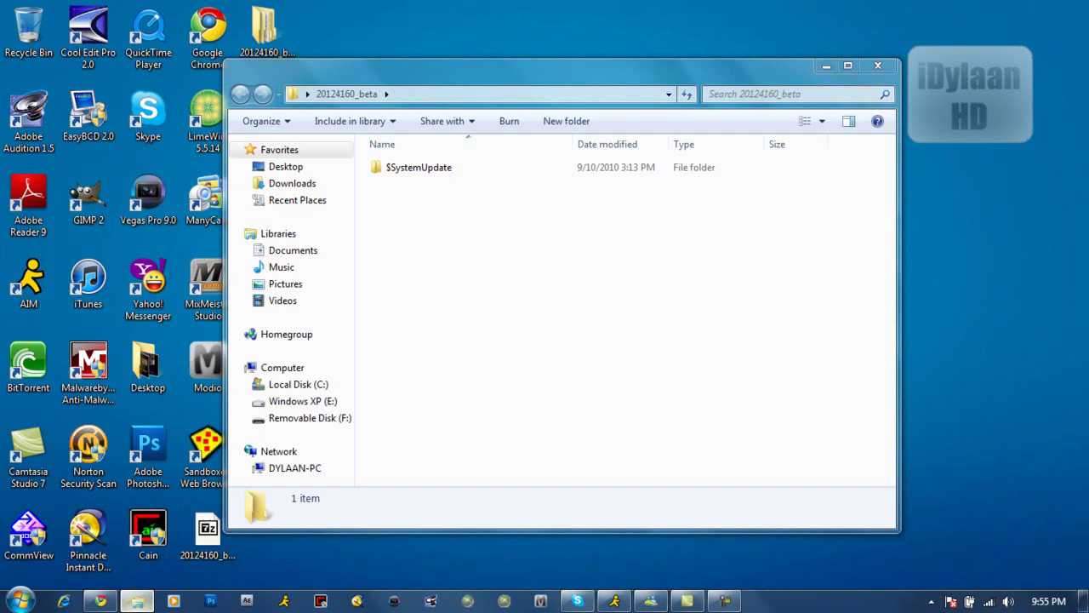
{"action": "left_click", "coordinate": [137, 601]}
{"action": "key", "text": "super"}
{"action": "left_click", "coordinate": [263, 409]}
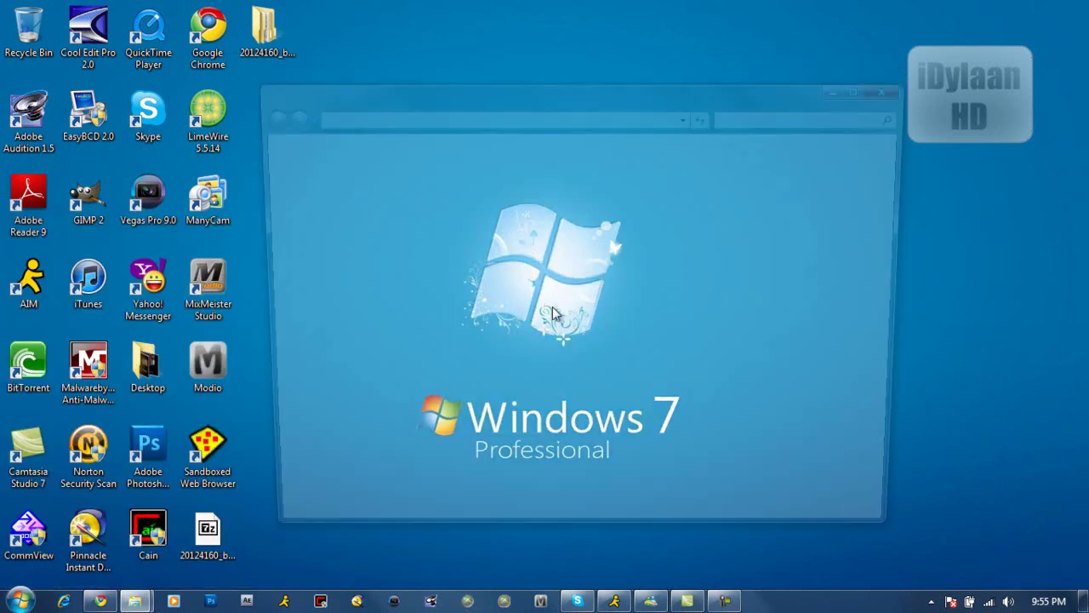
{"action": "double_click", "coordinate": [734, 274]}
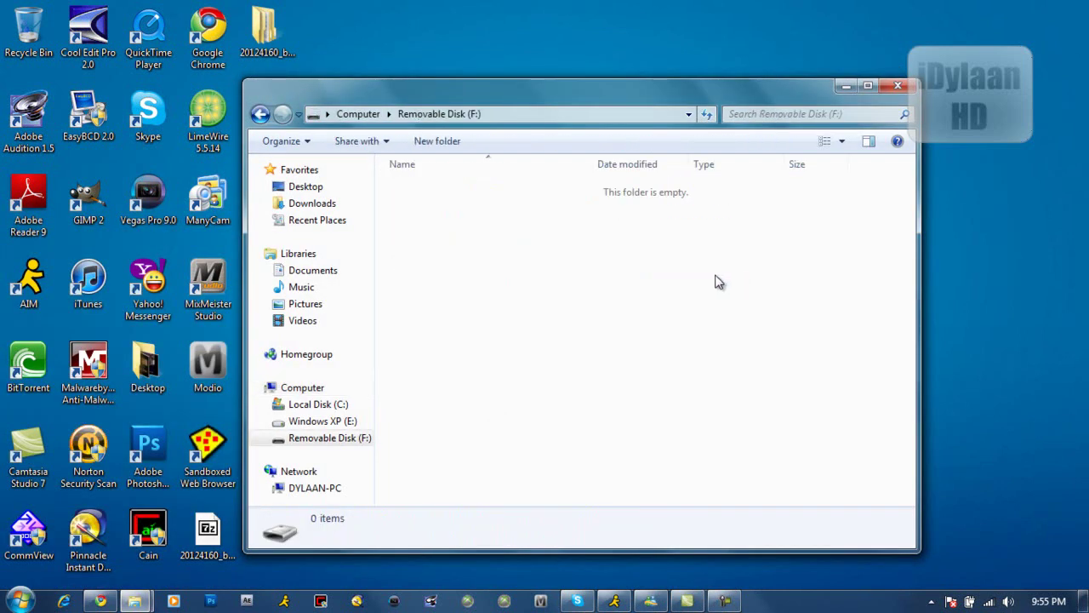
Review each tab of the F: drive's Properties, then return to the drive list
{"action": "right_click", "coordinate": [586, 316]}
{"action": "left_click", "coordinate": [487, 302]}
{"action": "right_click", "coordinate": [512, 283]}
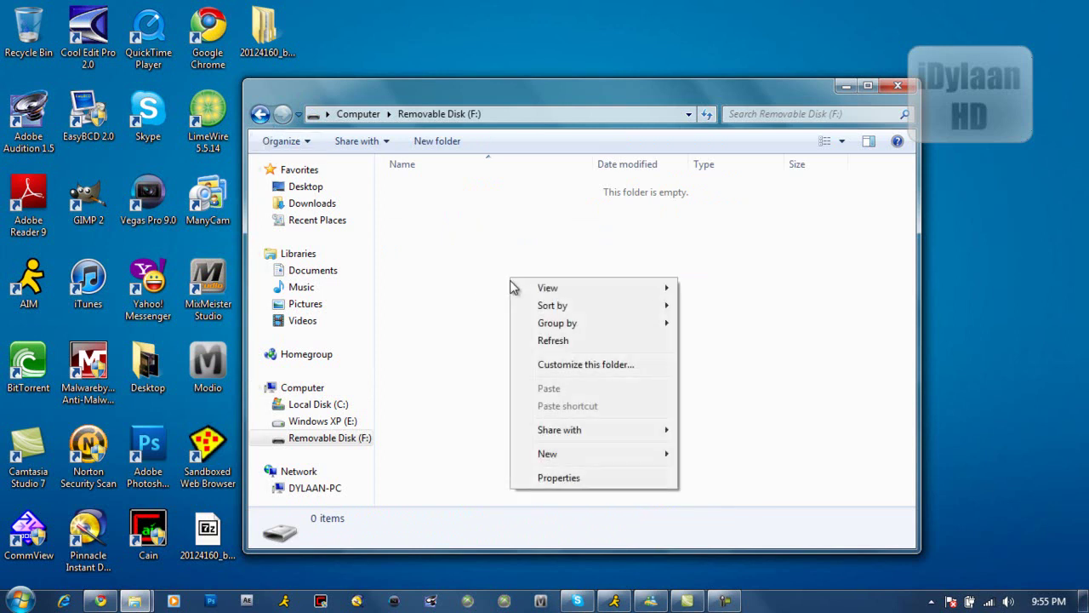
{"action": "left_click", "coordinate": [574, 481]}
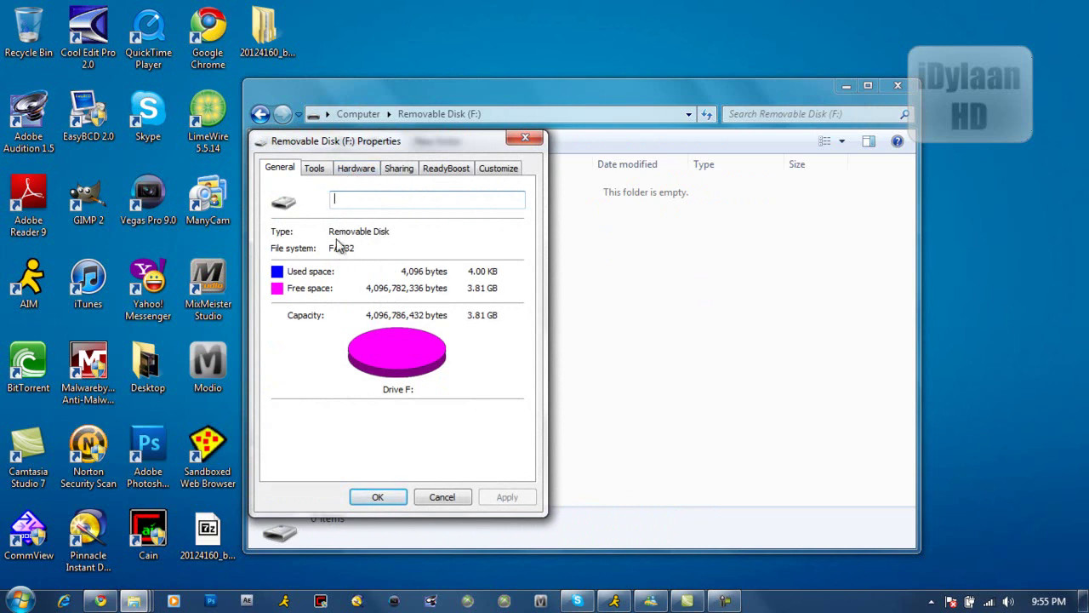
{"action": "left_click", "coordinate": [316, 169]}
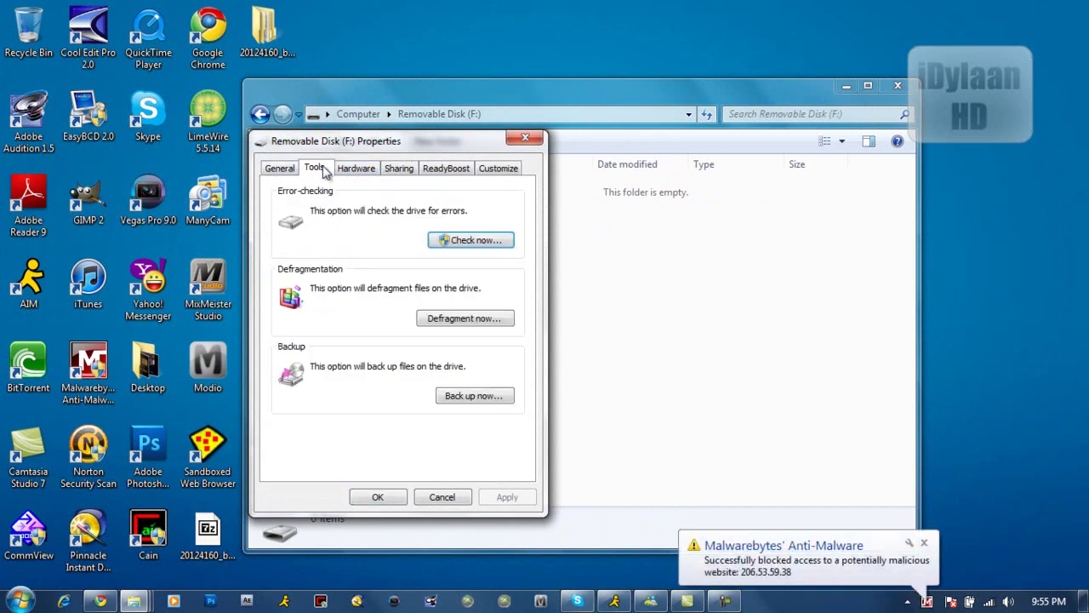
{"action": "left_click", "coordinate": [347, 170]}
{"action": "left_click", "coordinate": [410, 173]}
{"action": "left_click", "coordinate": [451, 170]}
{"action": "left_click", "coordinate": [502, 172]}
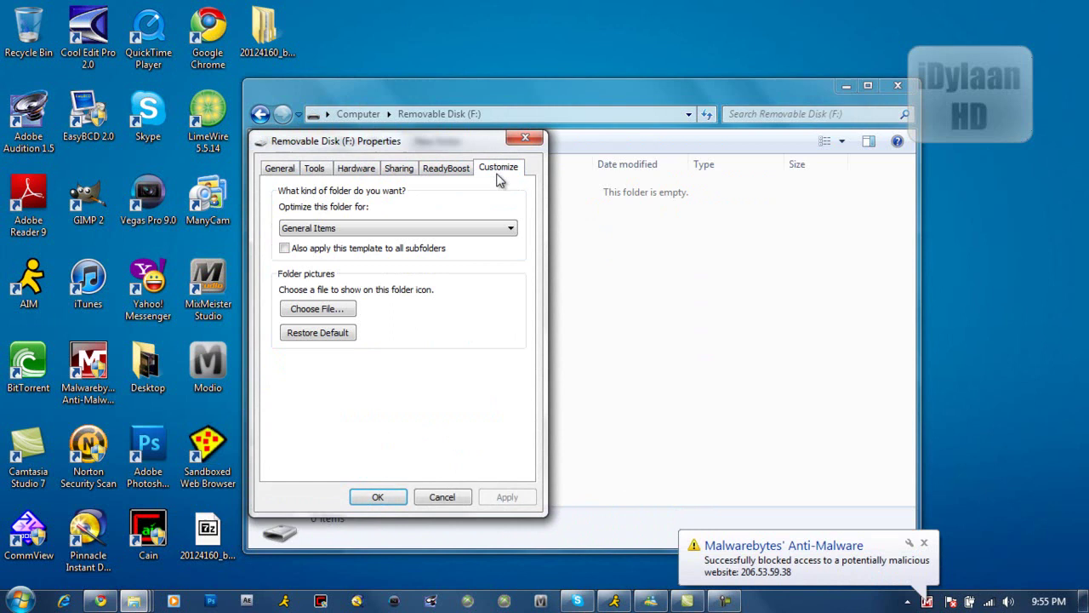
{"action": "left_click", "coordinate": [524, 137]}
{"action": "left_click", "coordinate": [261, 113]}
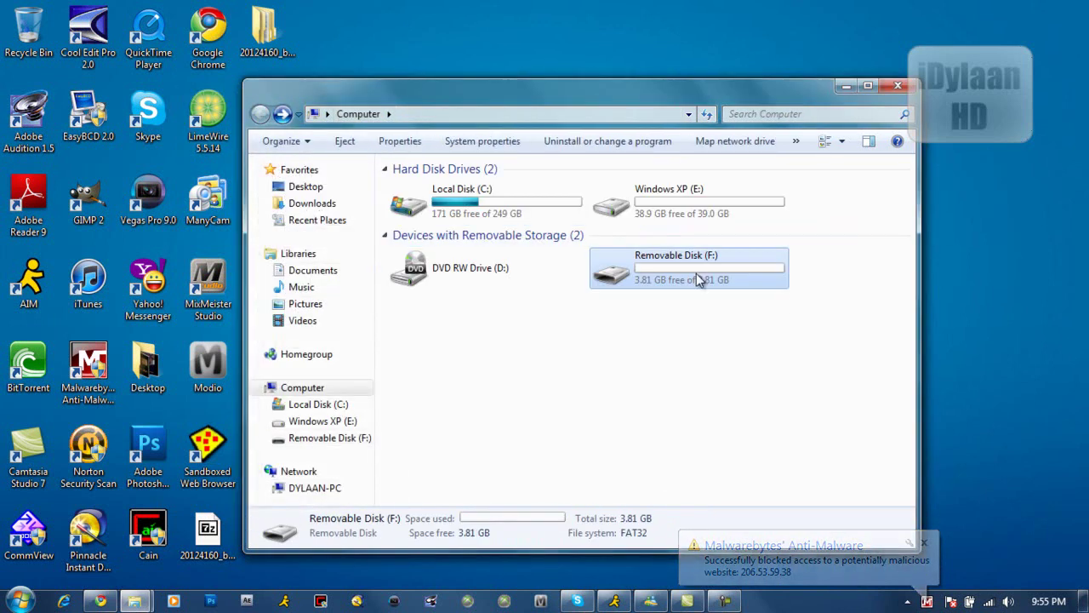
Check the F: Format dialog's file system options without formatting, then open the empty drive
{"action": "right_click", "coordinate": [696, 273]}
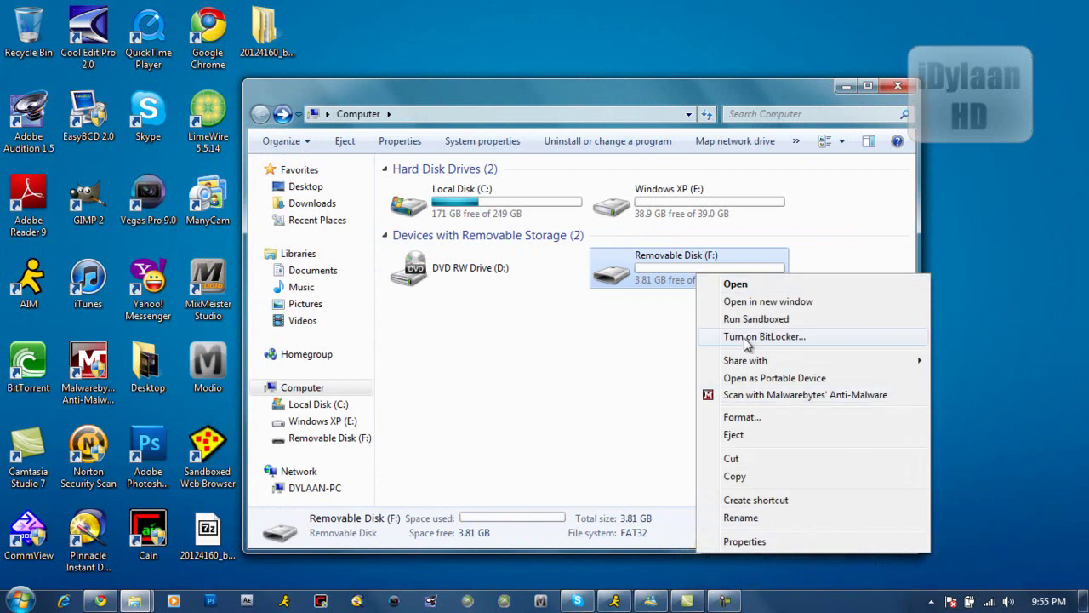
{"action": "left_click", "coordinate": [753, 417]}
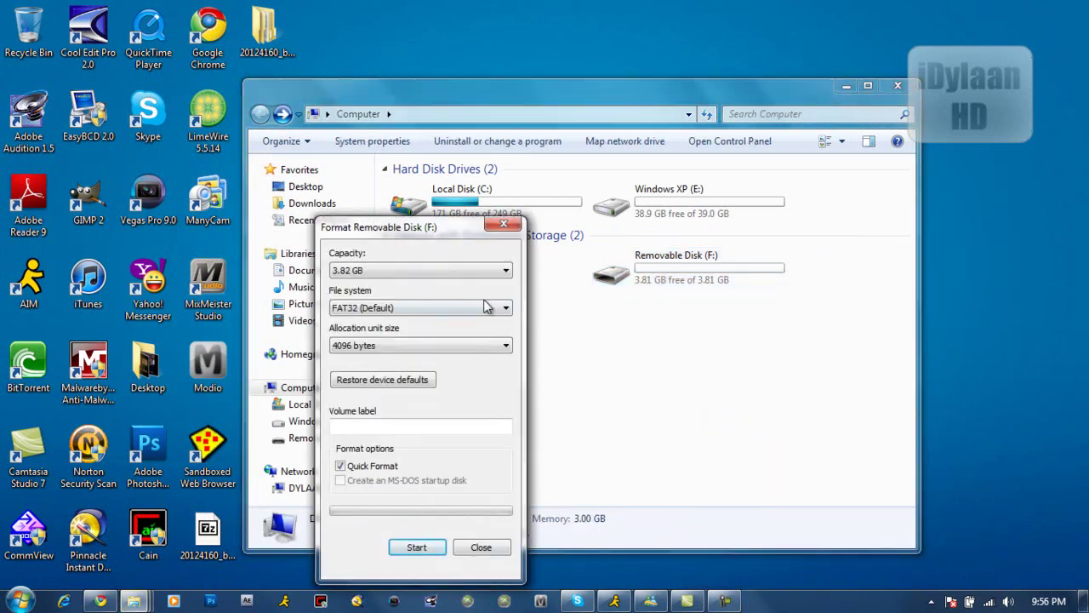
{"action": "left_click", "coordinate": [489, 307]}
{"action": "left_click", "coordinate": [461, 332]}
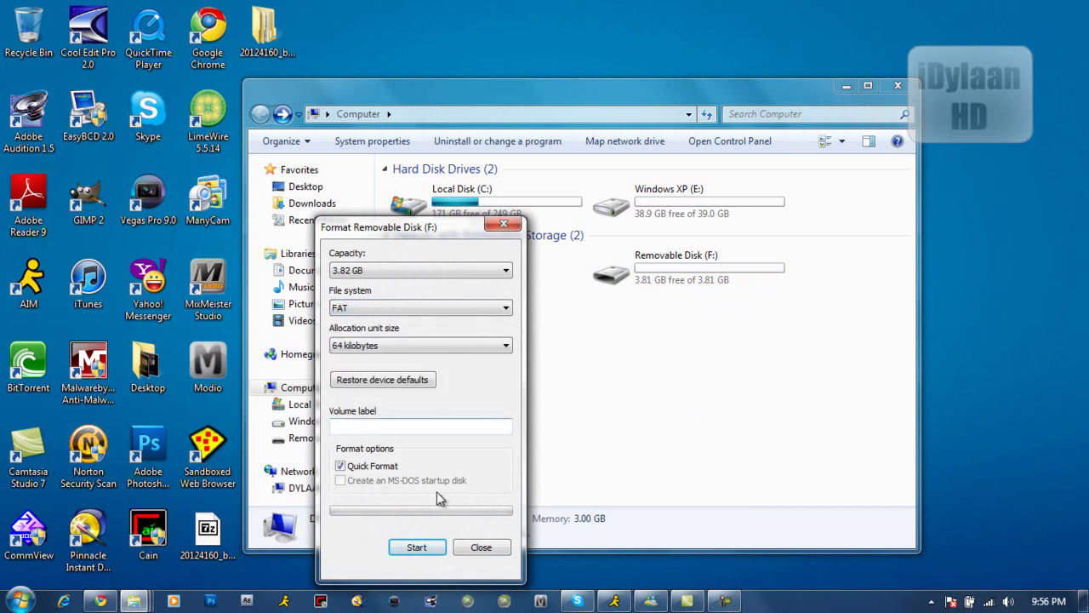
{"action": "left_click", "coordinate": [481, 547]}
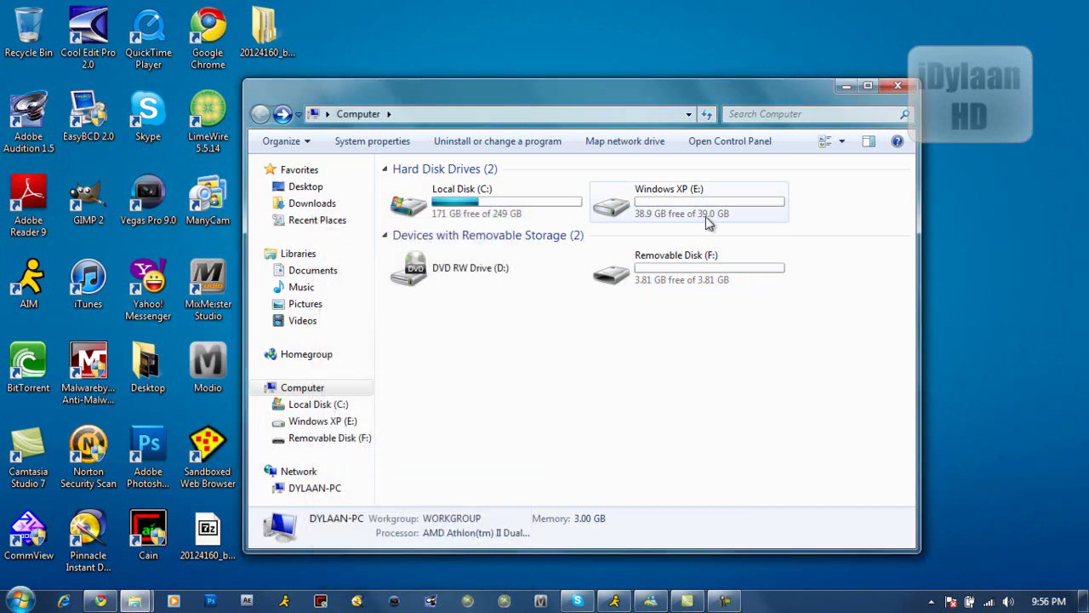
{"action": "double_click", "coordinate": [724, 287]}
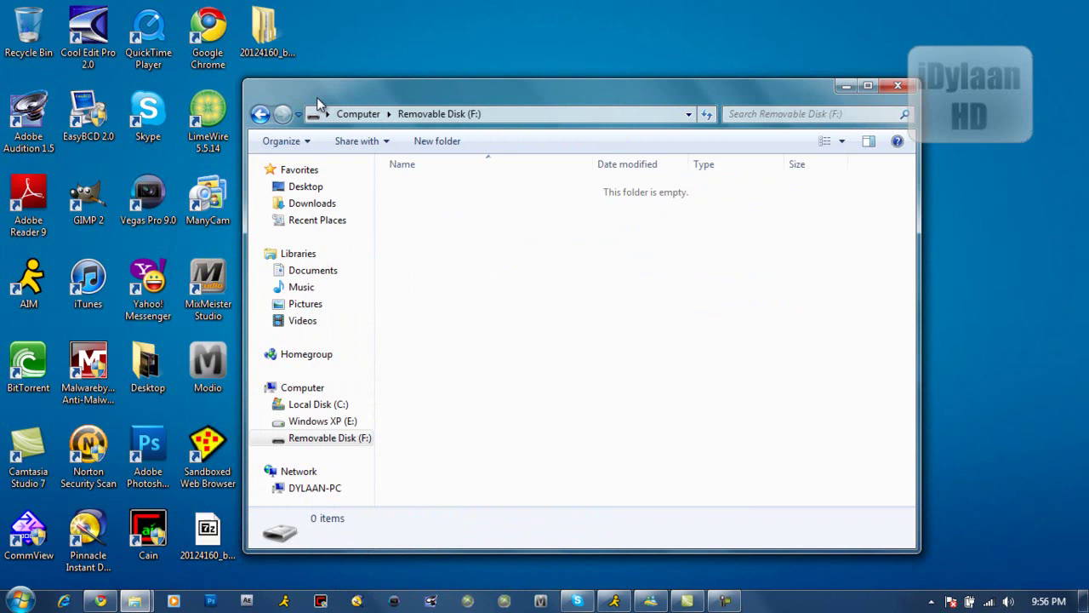
Copy $SystemUpdate from the 20124160_beta folder and paste it into the root of Removable Disk (F:)
{"action": "left_click_drag", "start_coordinate": [316, 97], "coordinate": [515, 86]}
{"action": "double_click", "coordinate": [266, 30]}
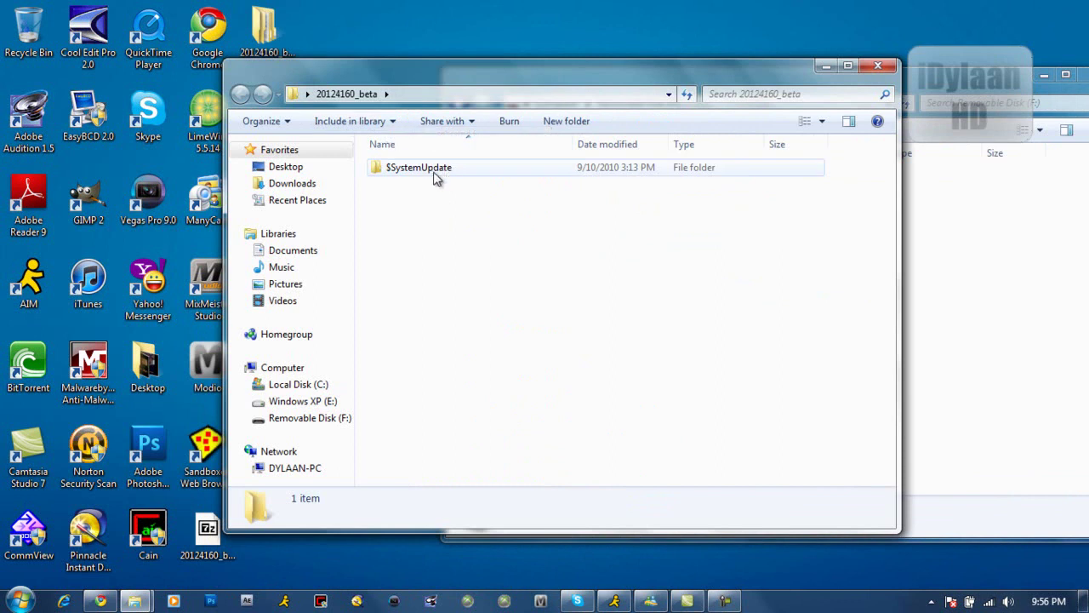
{"action": "left_click", "coordinate": [408, 169]}
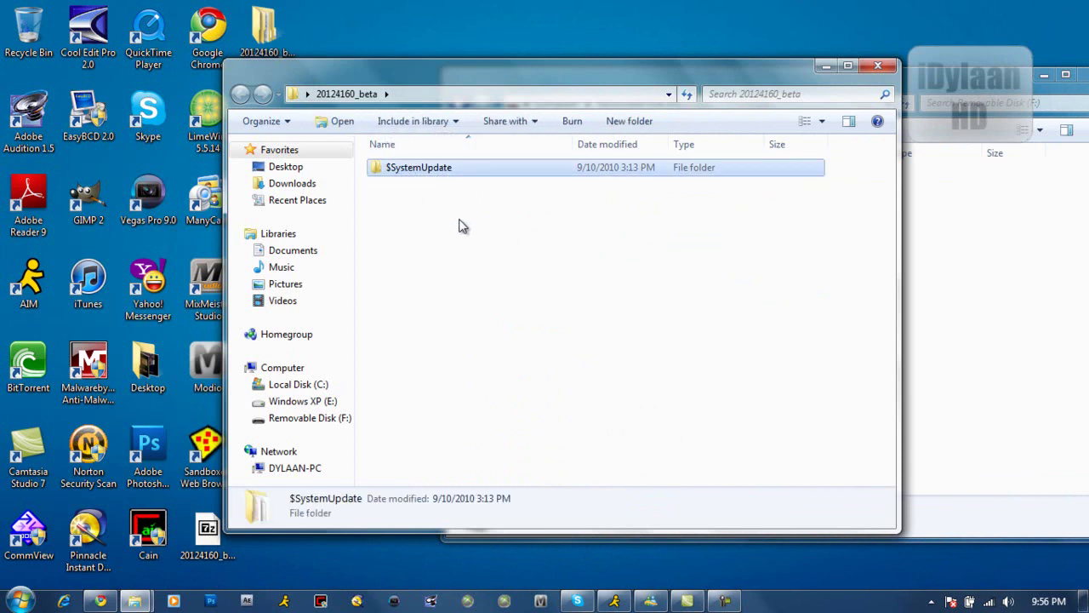
{"action": "left_click_drag", "start_coordinate": [479, 171], "coordinate": [543, 176]}
{"action": "right_click", "coordinate": [542, 175]}
{"action": "left_click", "coordinate": [581, 396]}
{"action": "left_click", "coordinate": [909, 266]}
{"action": "right_click", "coordinate": [911, 265]}
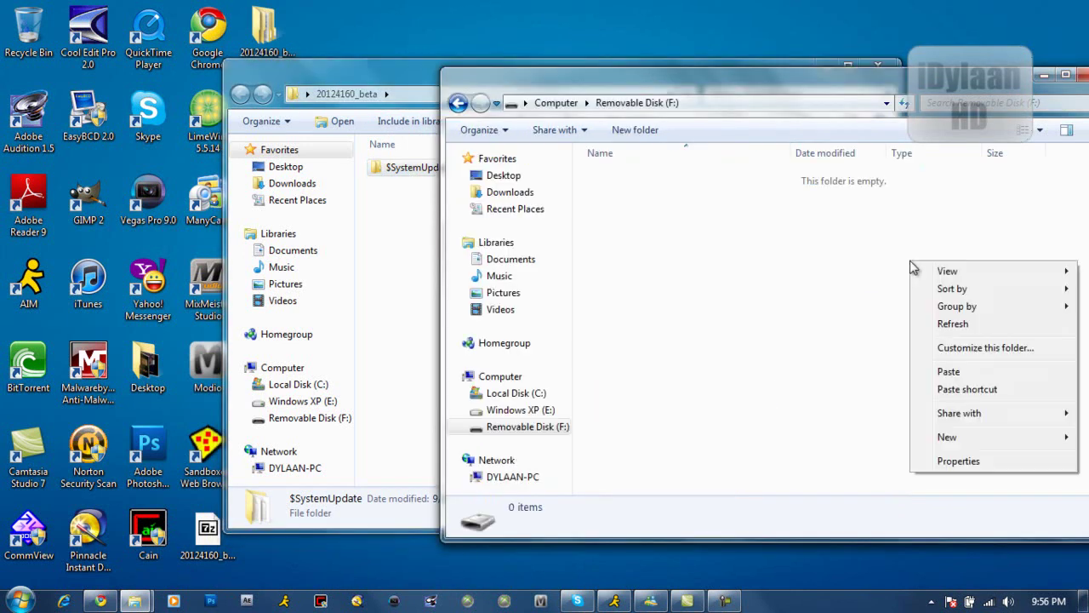
{"action": "left_click", "coordinate": [949, 371]}
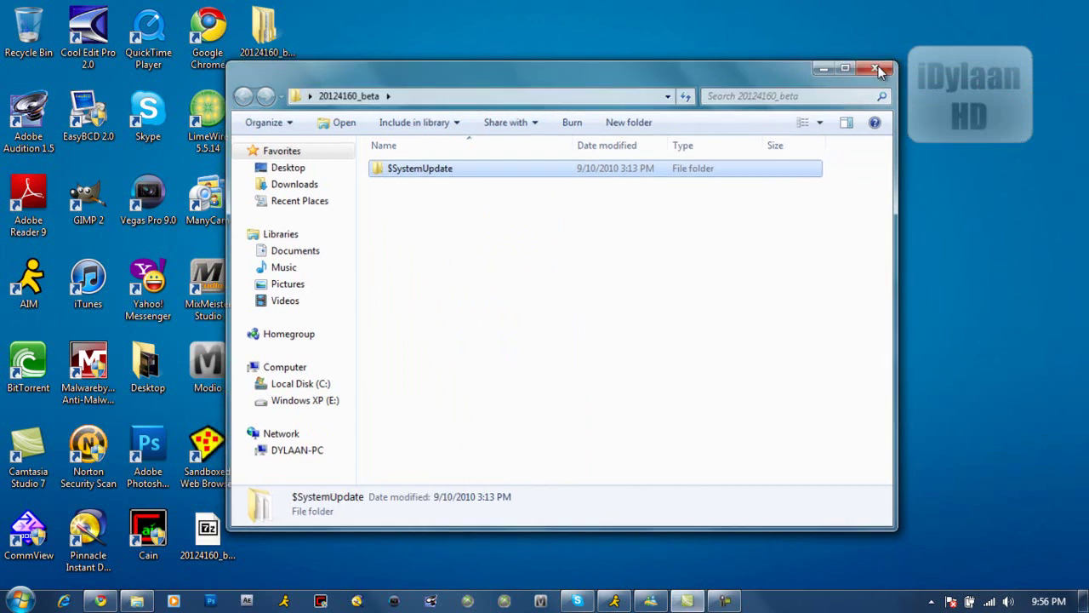
Close the 20124160_beta window and restore the Camtasia Studio recorder
{"action": "left_click", "coordinate": [878, 66]}
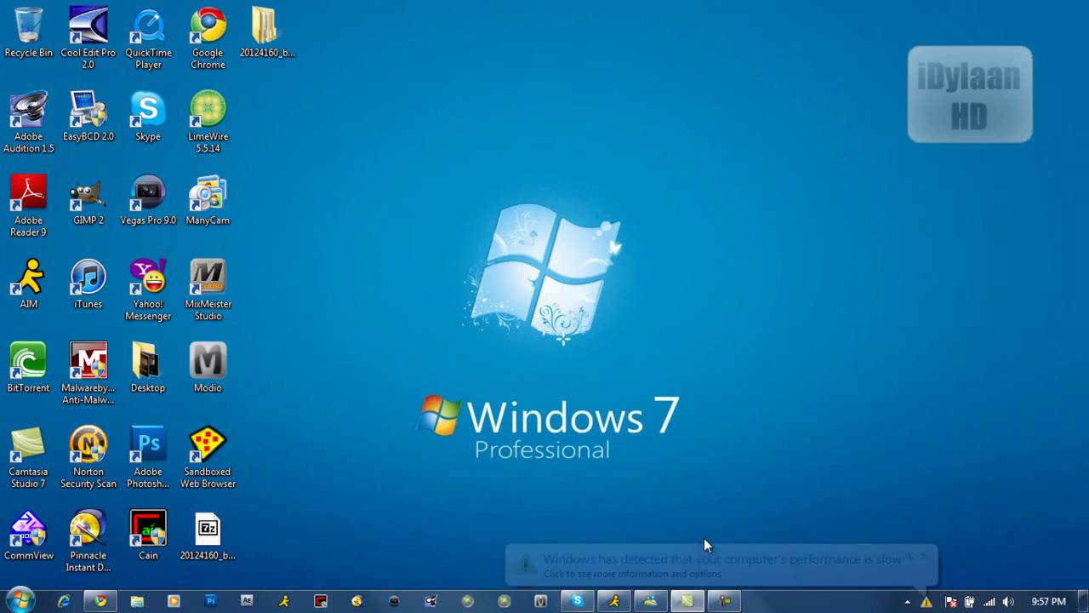
{"action": "left_click", "coordinate": [725, 601]}
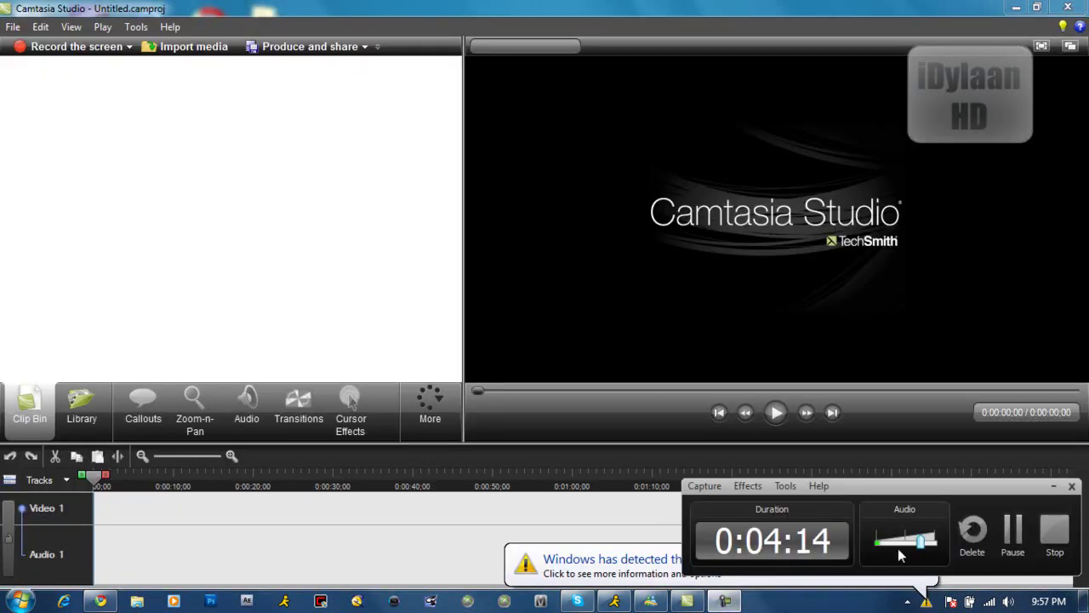